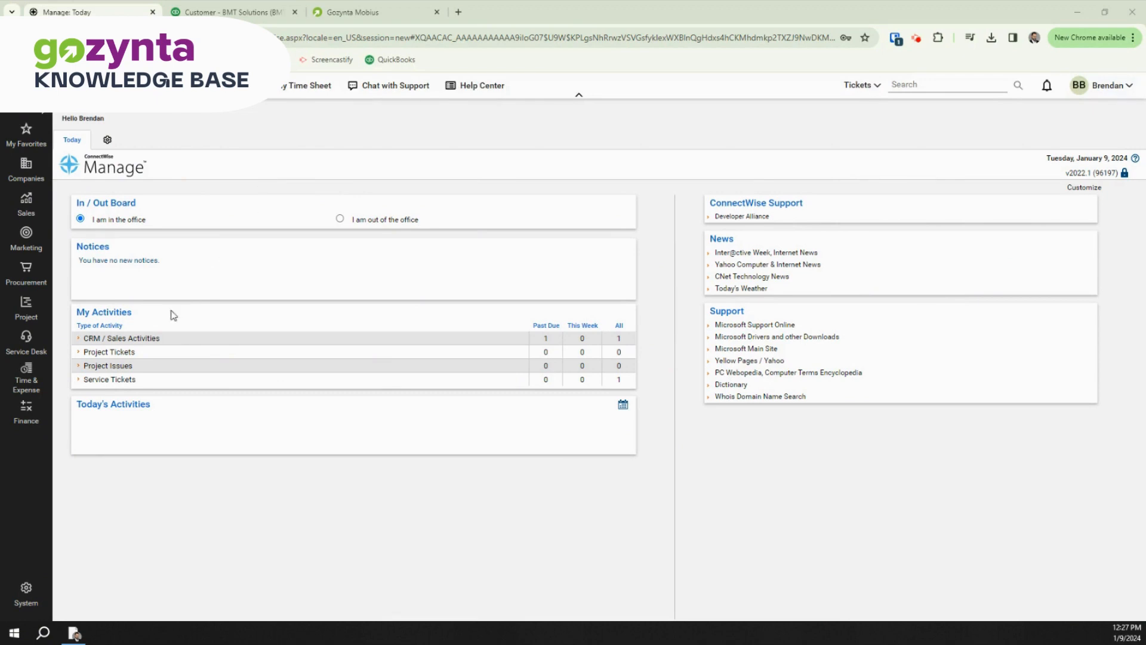
- Start a new special invoice for the company Wild Eagle, Inc. with the invoice type Miscellaneous
left_click(31, 422)
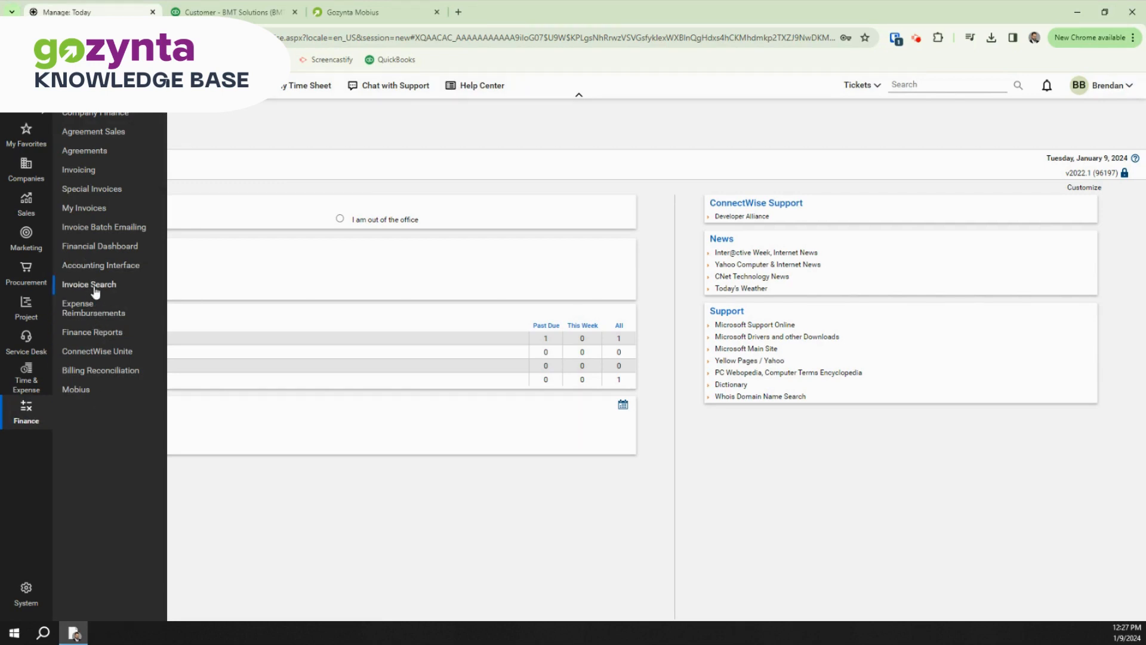
left_click(91, 188)
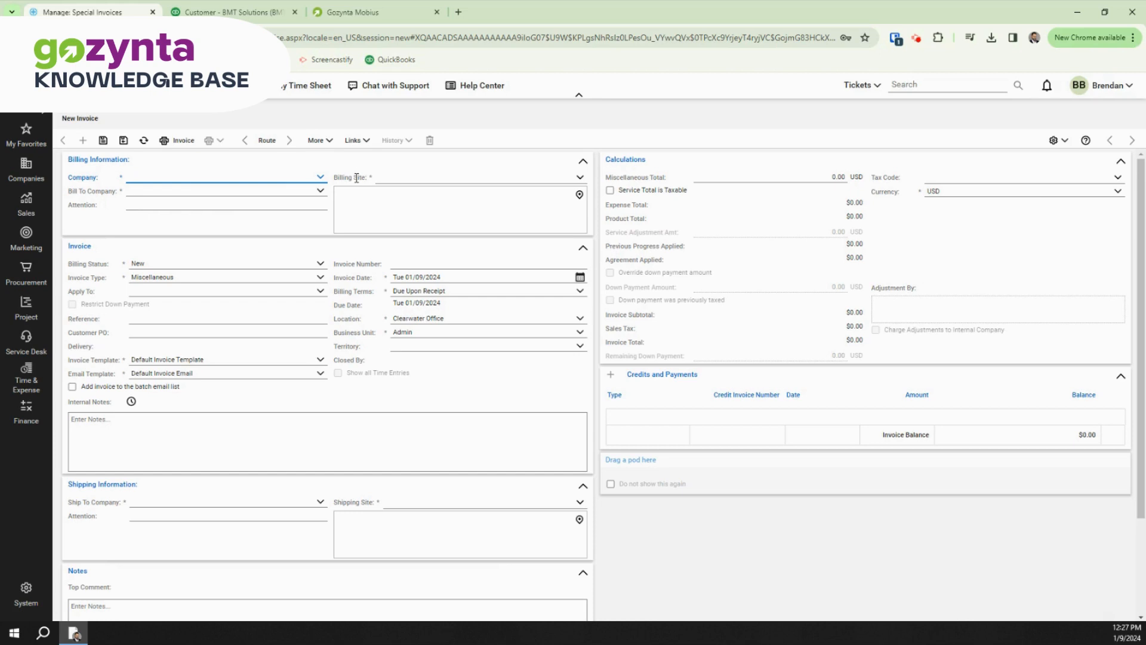
type("Wil")
key("Return")
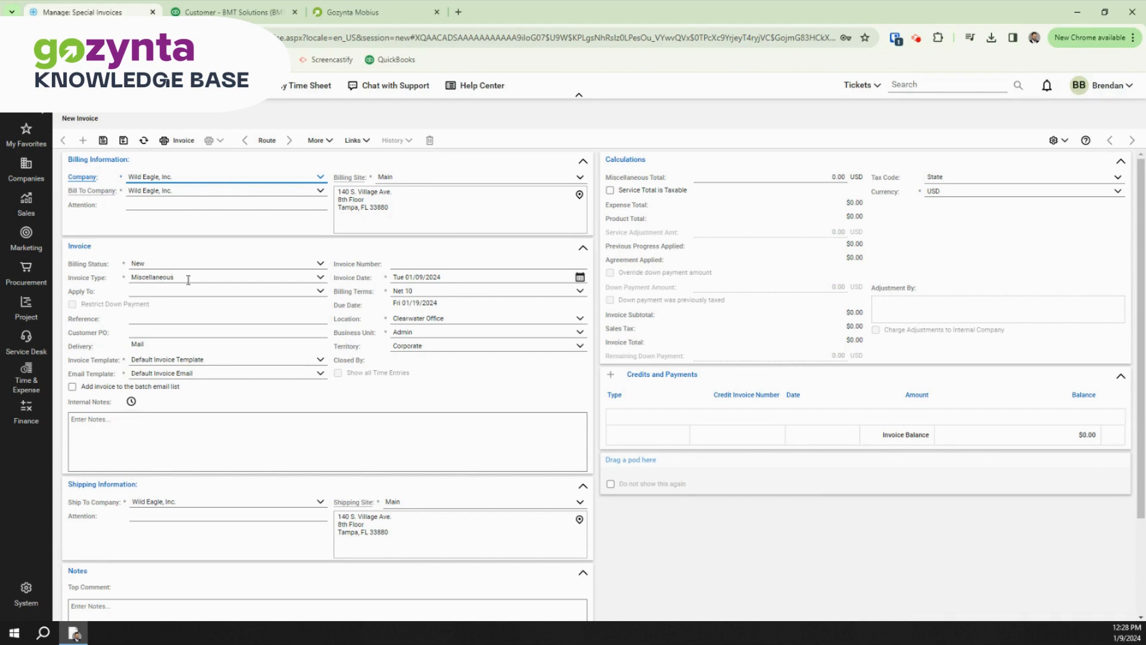
left_click(321, 277)
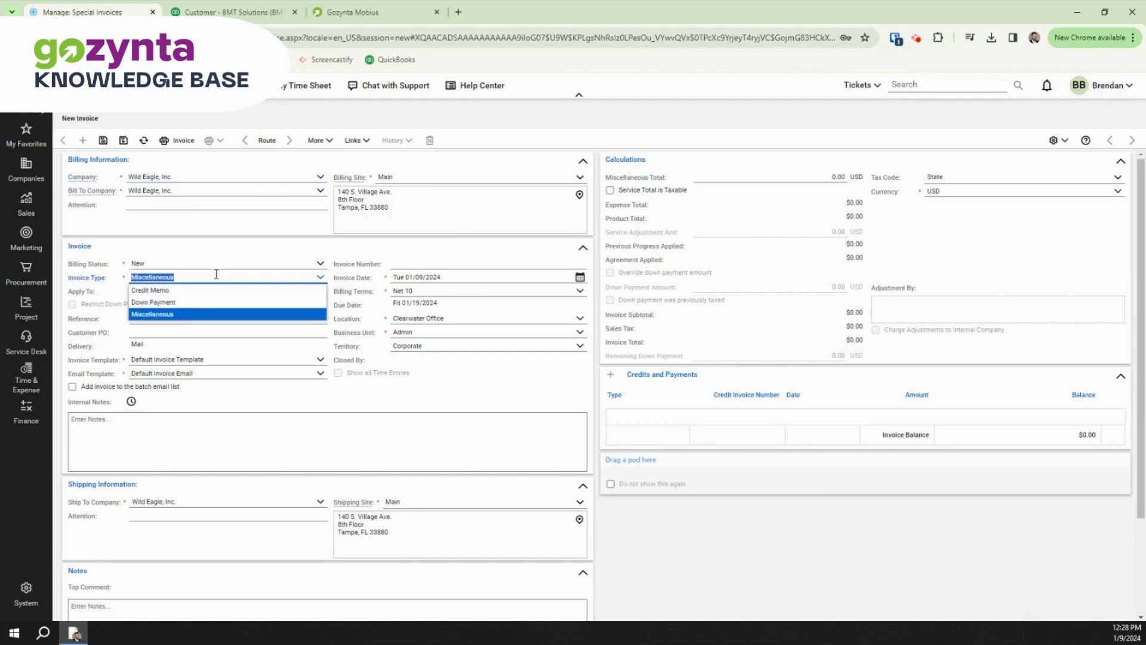
left_click(212, 315)
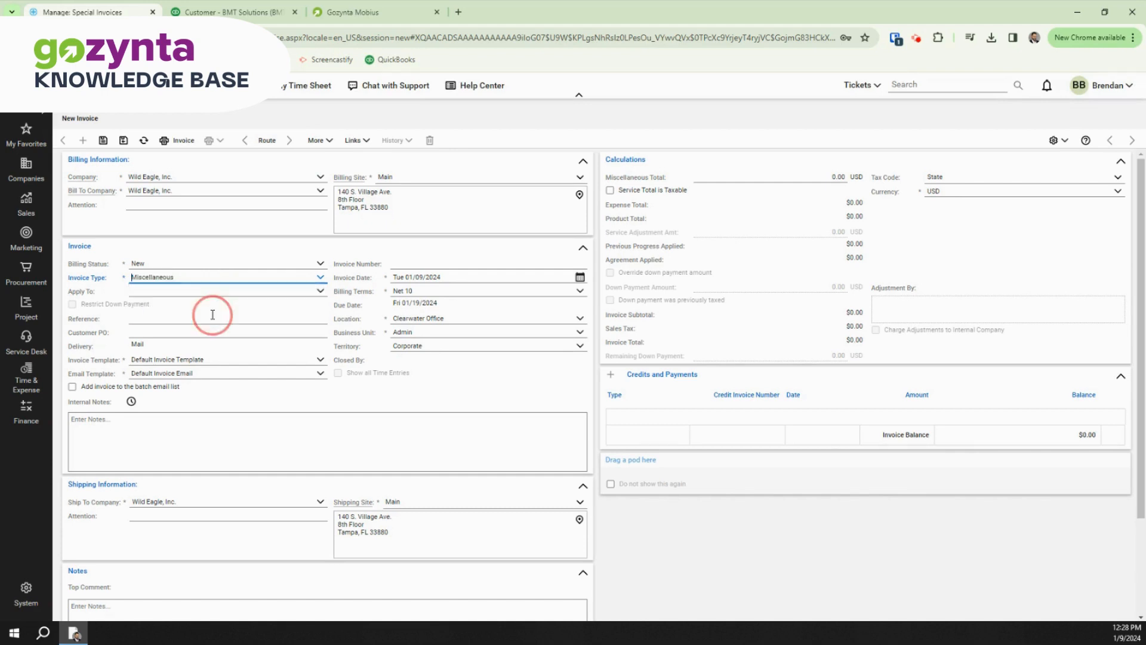
- Set the invoice's miscellaneous total to 150 USD and save the invoice
left_click(824, 177)
type("15")
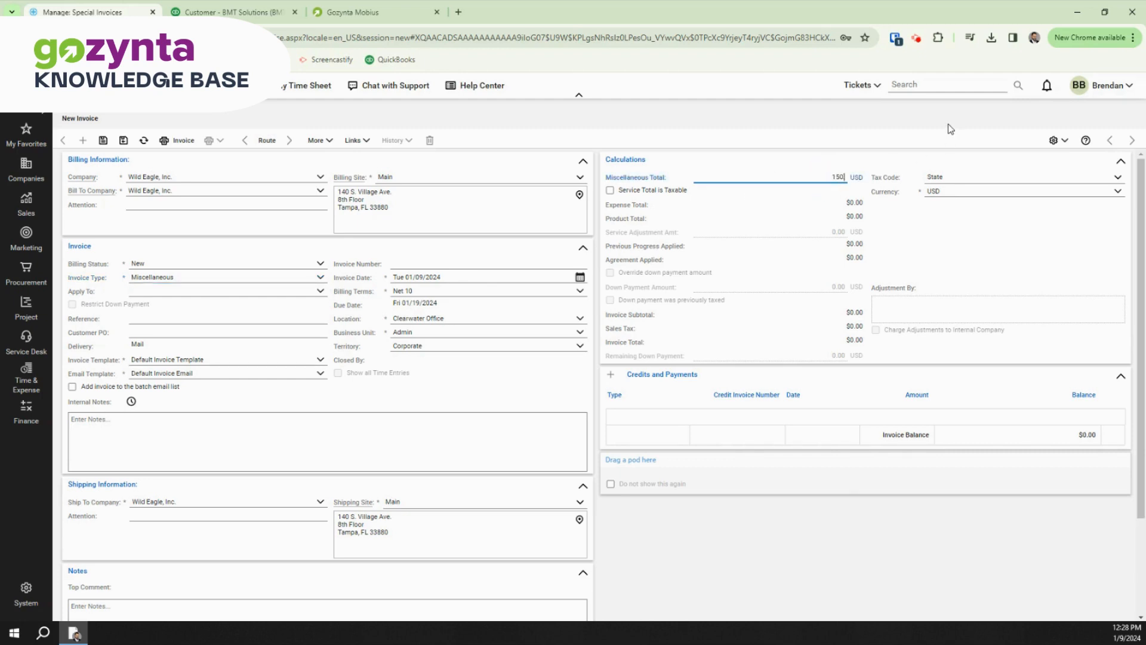
left_click(951, 129)
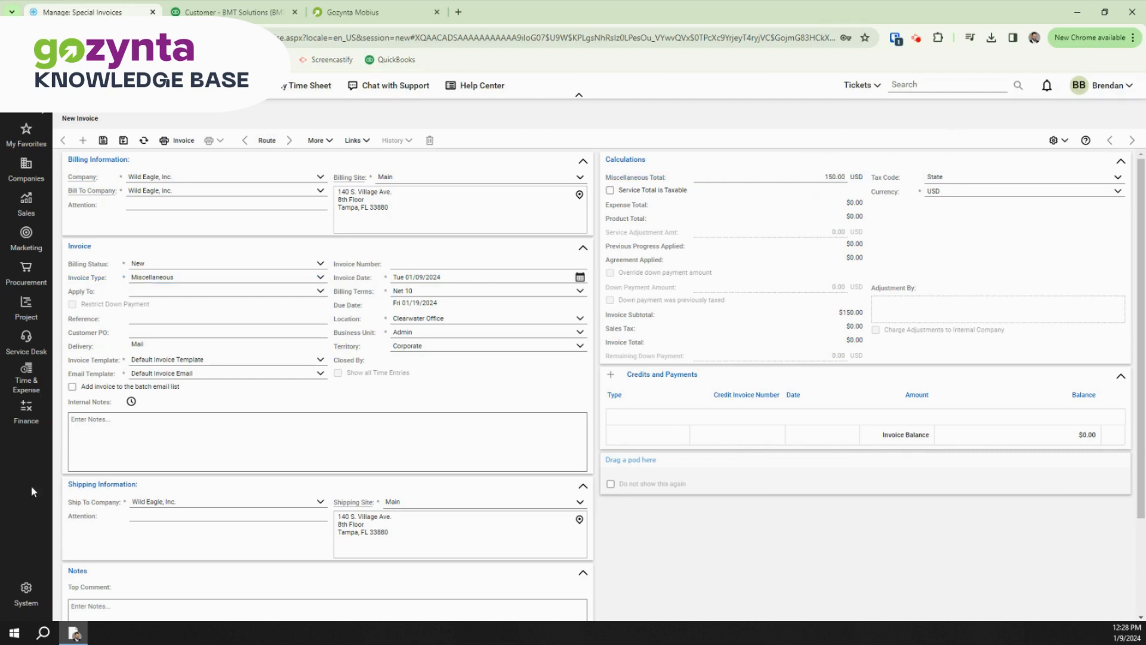
left_click(101, 141)
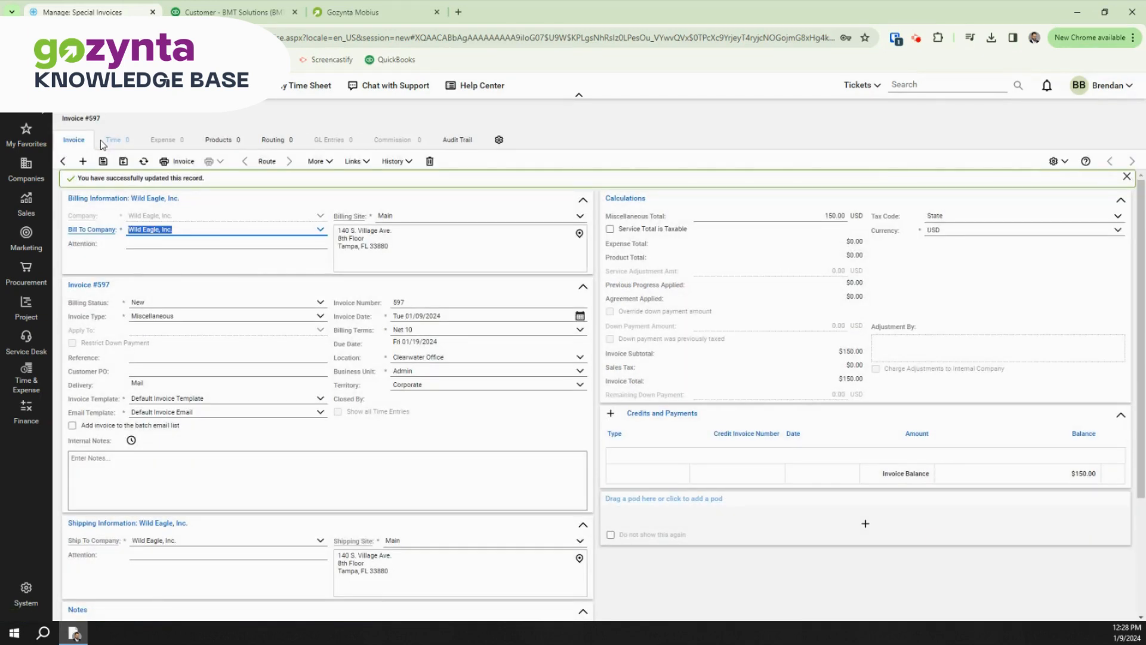
- Add the product Dell Latitude 5000 to the invoice and save the product record
left_click(215, 142)
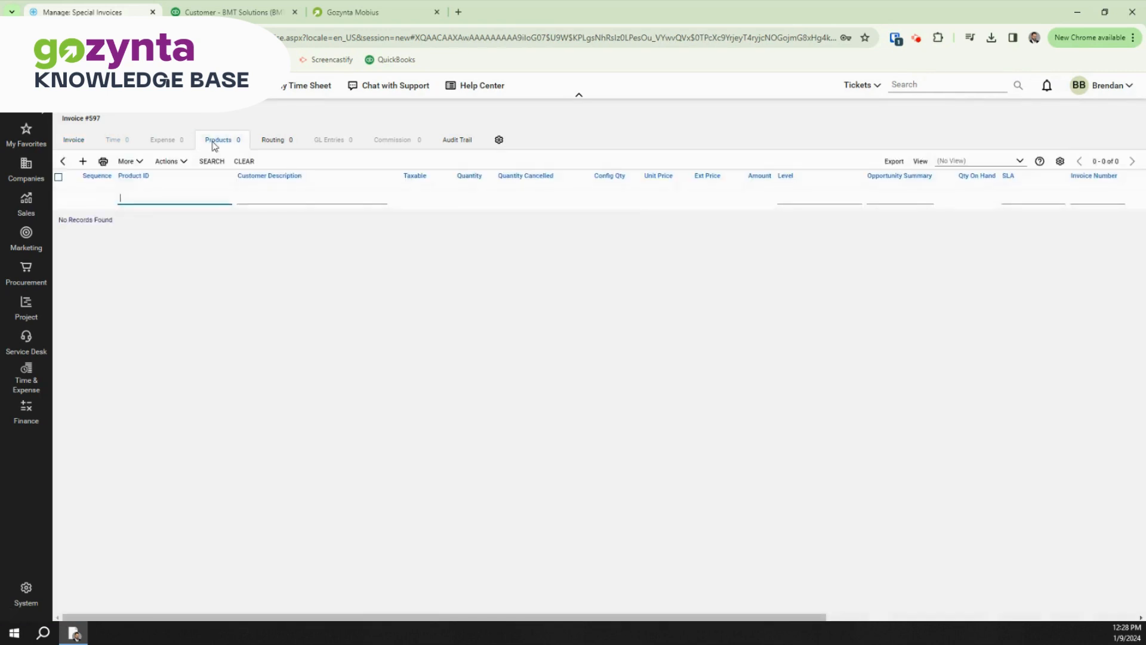
left_click(82, 162)
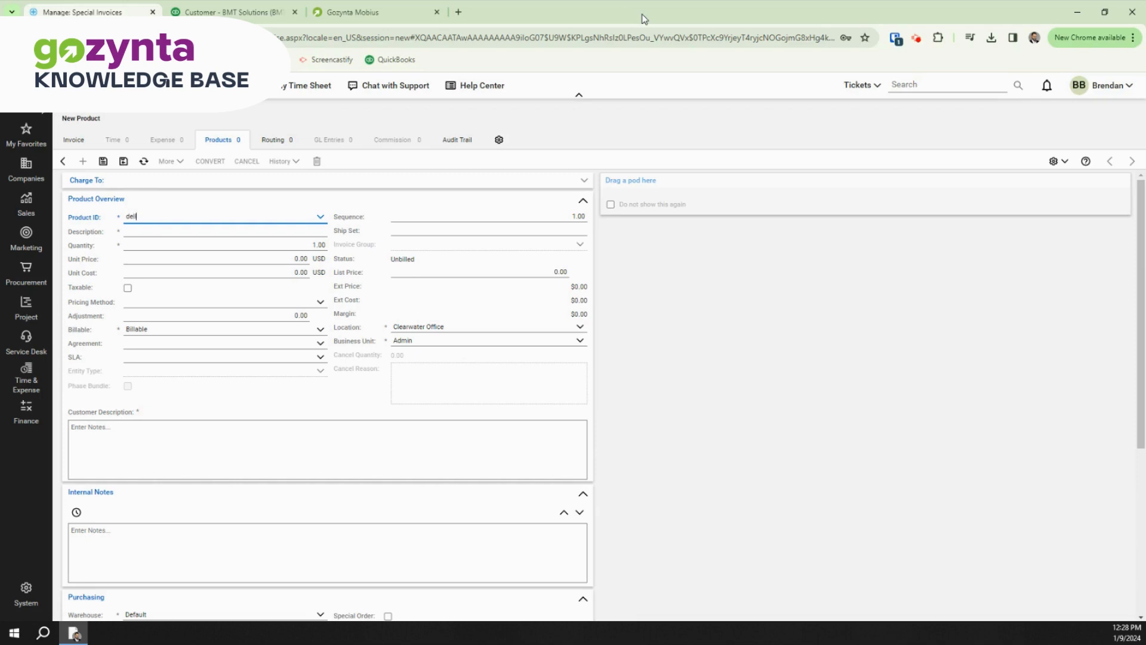
type("dell")
key("Tab")
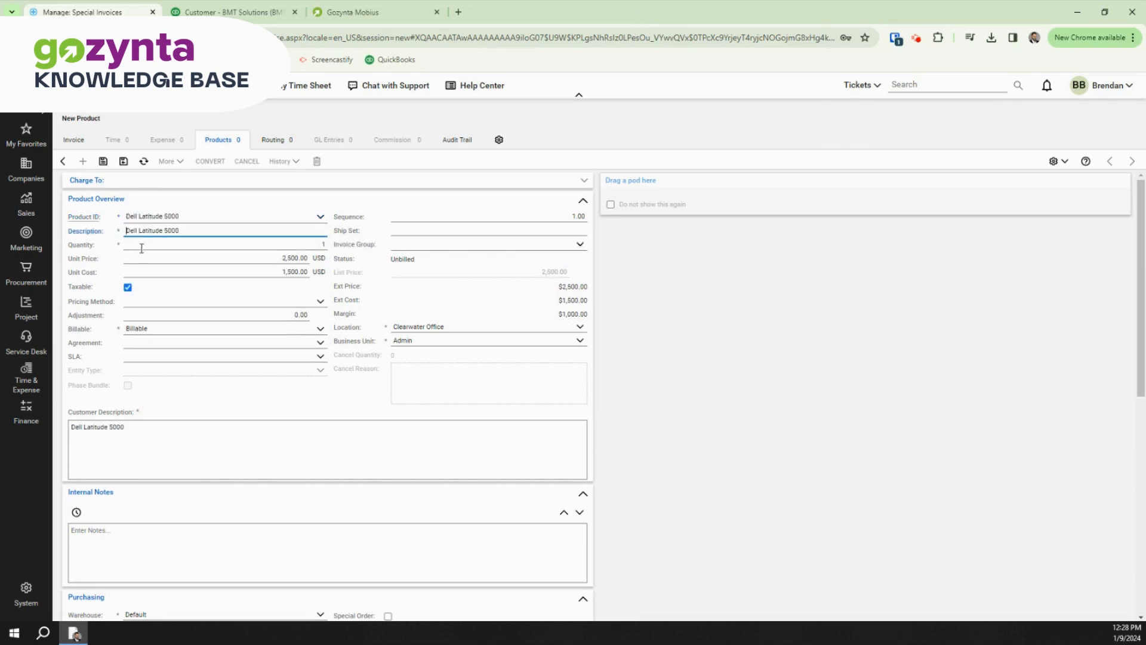
left_click(102, 161)
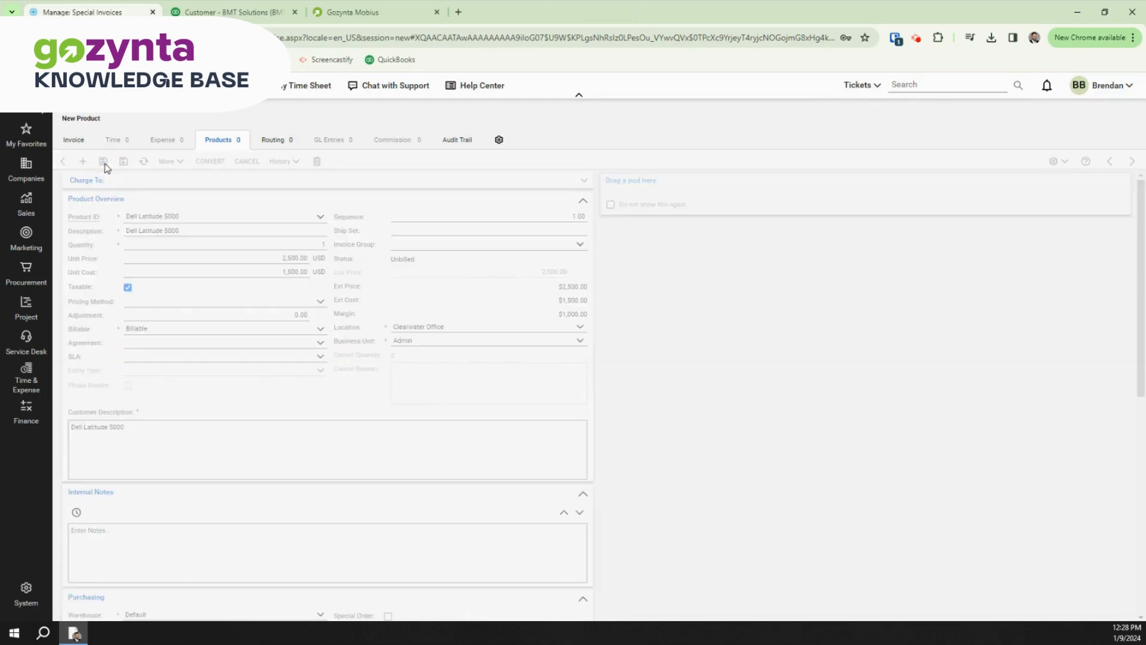
left_click(472, 416)
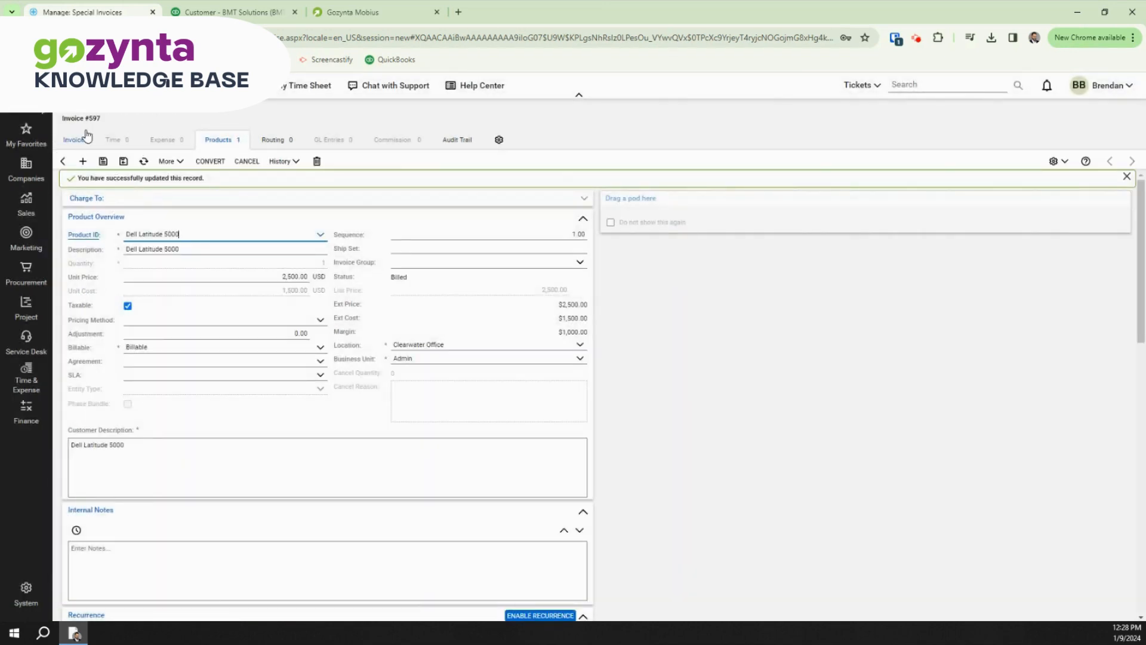
- Change the invoice's billing status to Closed and save it
left_click(81, 140)
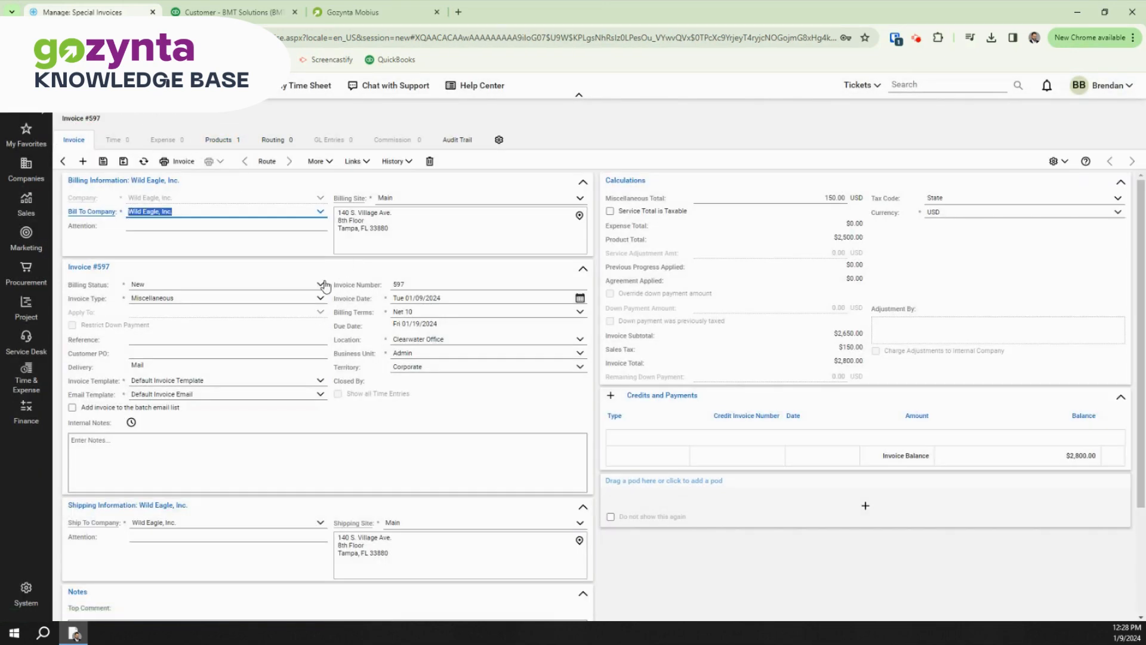
left_click(322, 284)
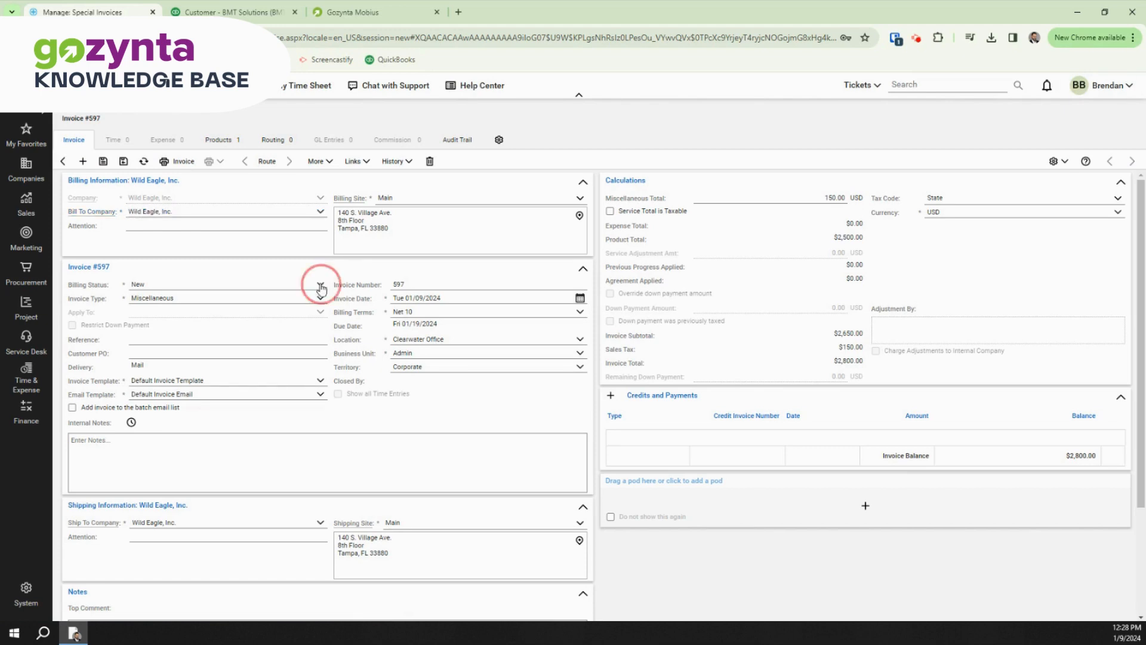
left_click(294, 315)
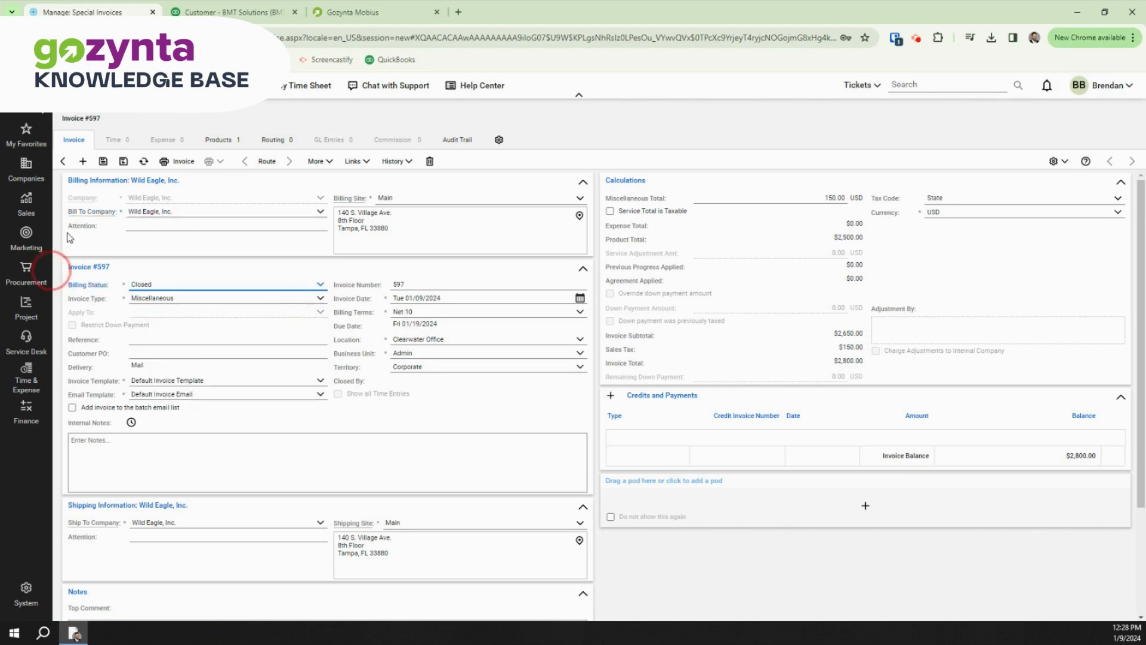
left_click(102, 161)
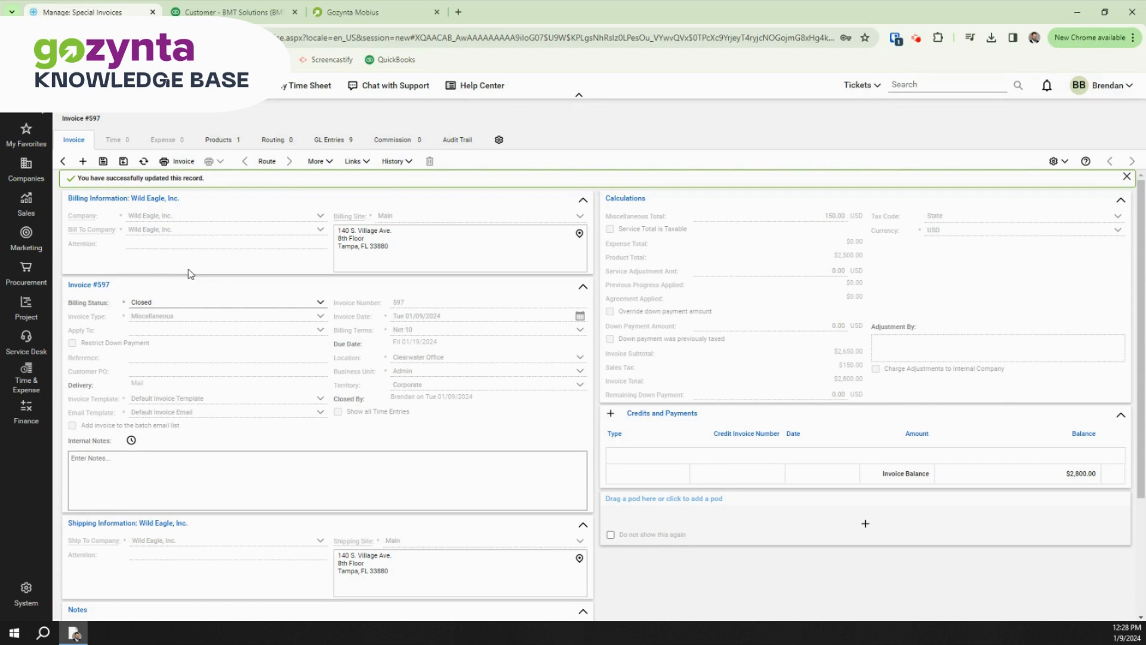
- Switch to QuickBooks and save the sales form content settings with custom transaction numbers turned on
left_click(219, 13)
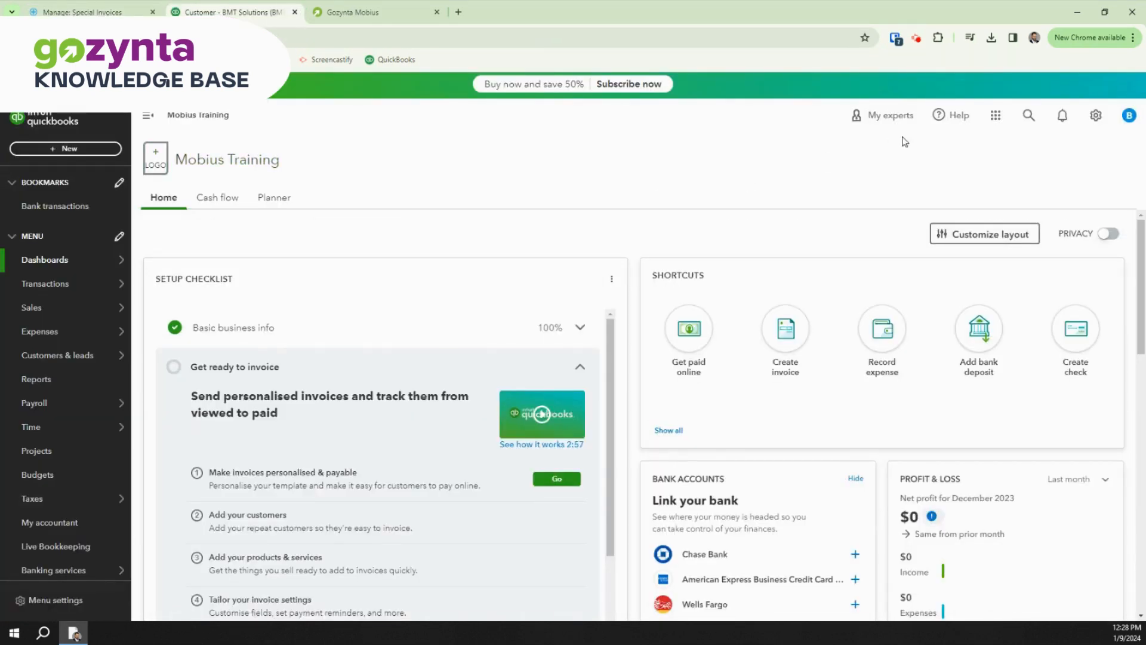
left_click(1097, 119)
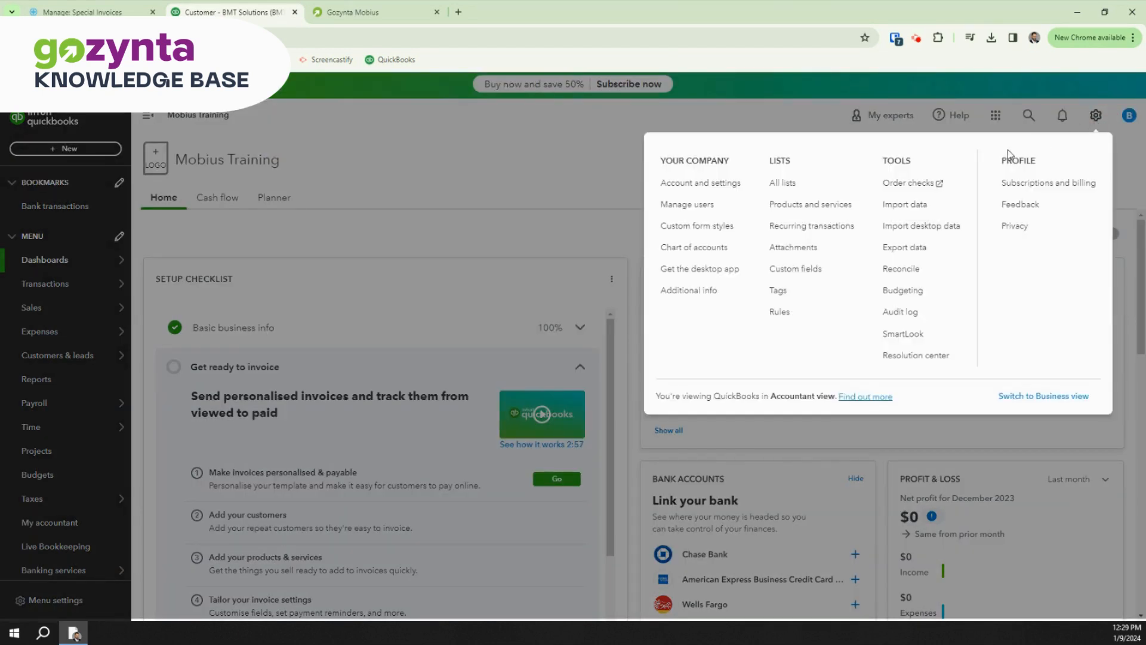
left_click(692, 184)
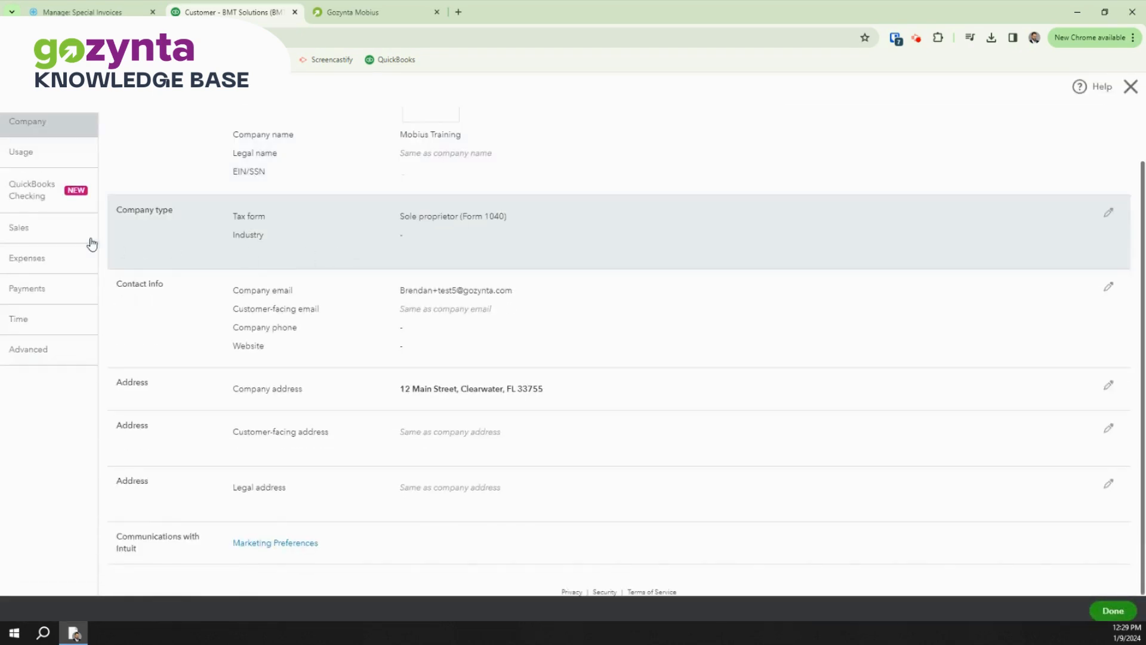
left_click(52, 235)
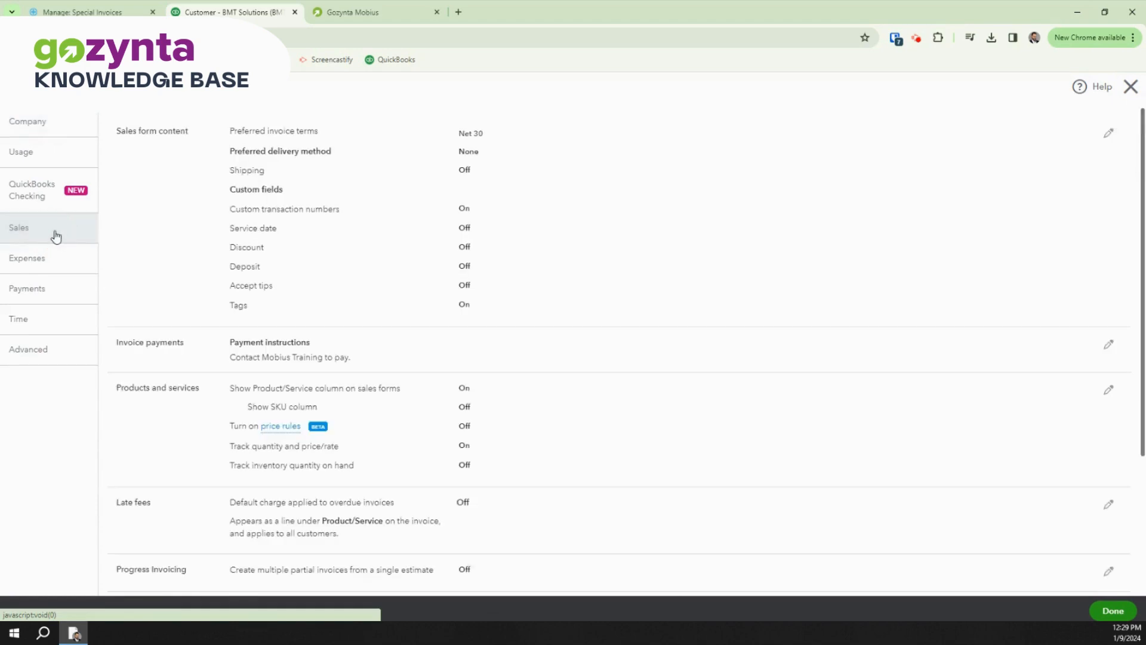
left_click(292, 214)
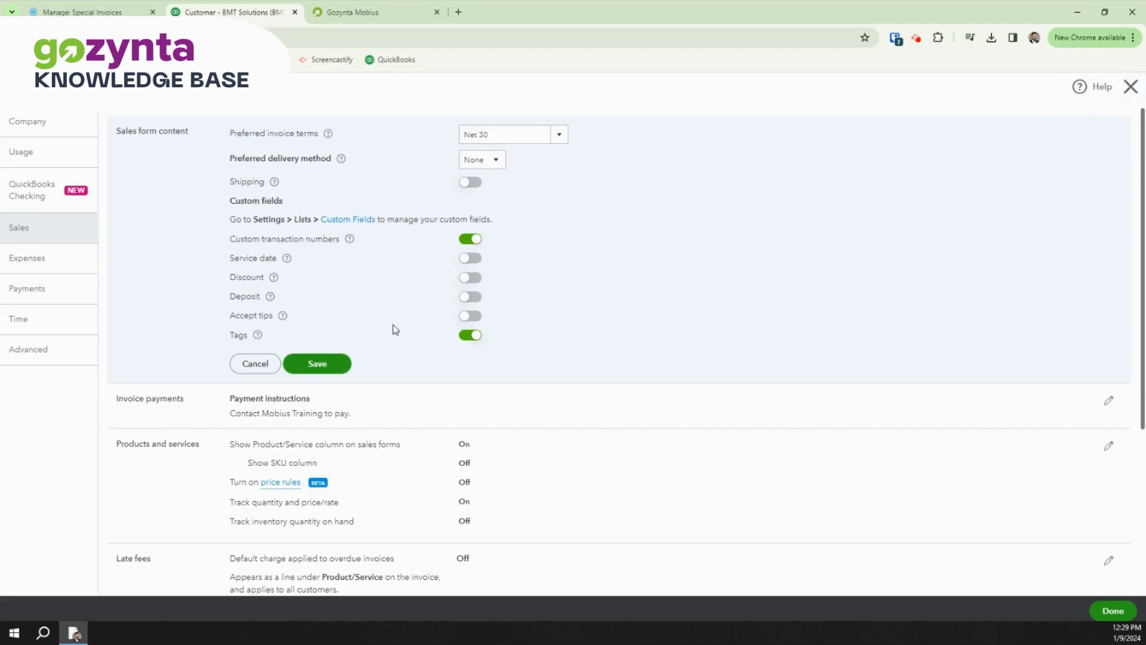
left_click(324, 363)
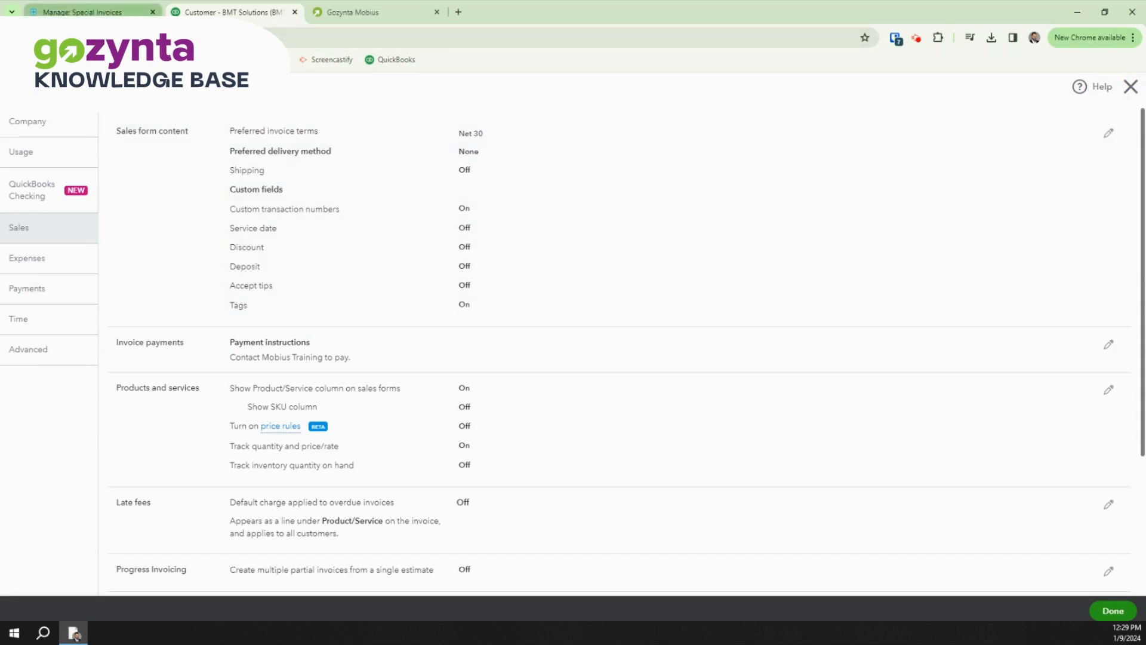
- Check the closed invoice in ConnectWise Manage, return to QuickBooks and close the account settings
left_click(84, 12)
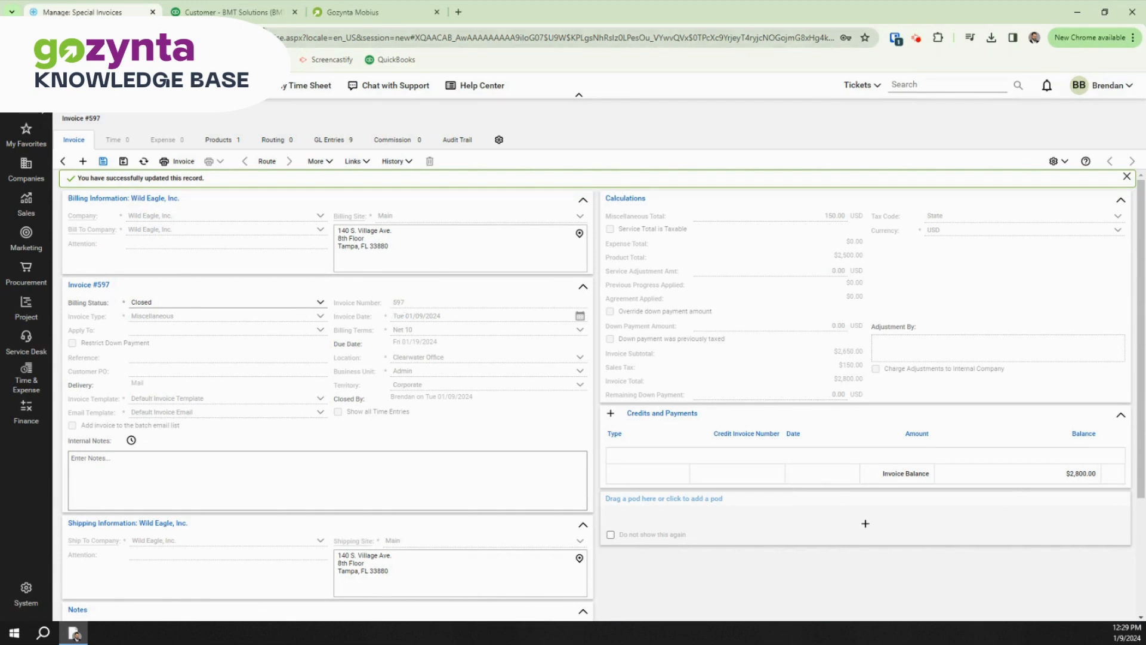
left_click(260, 18)
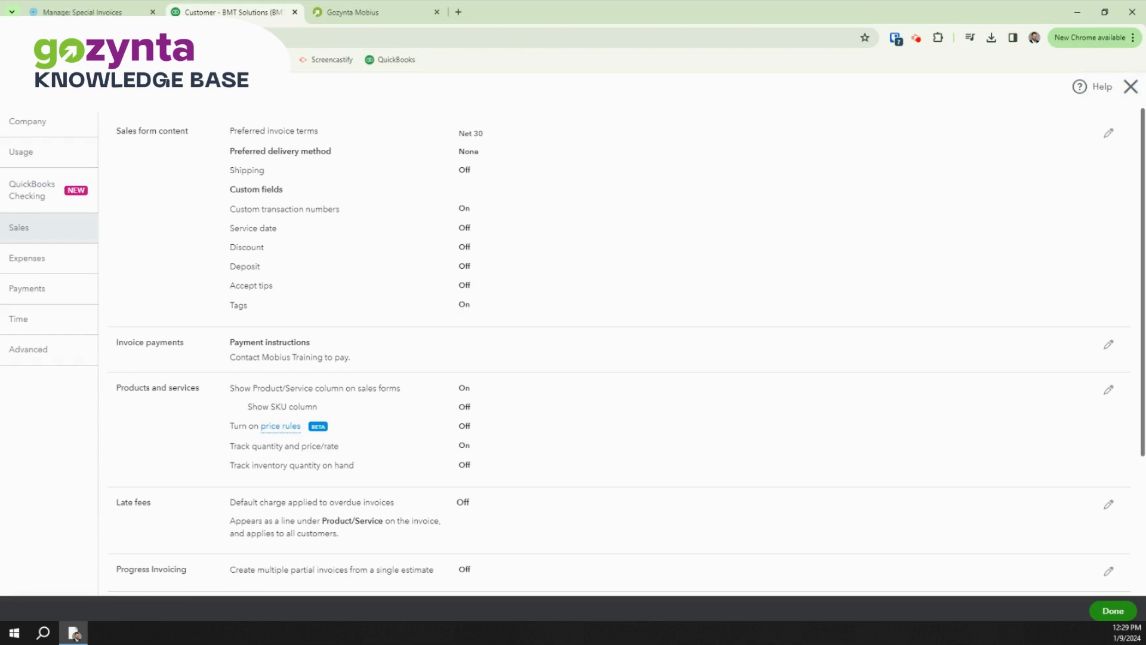
left_click(1130, 87)
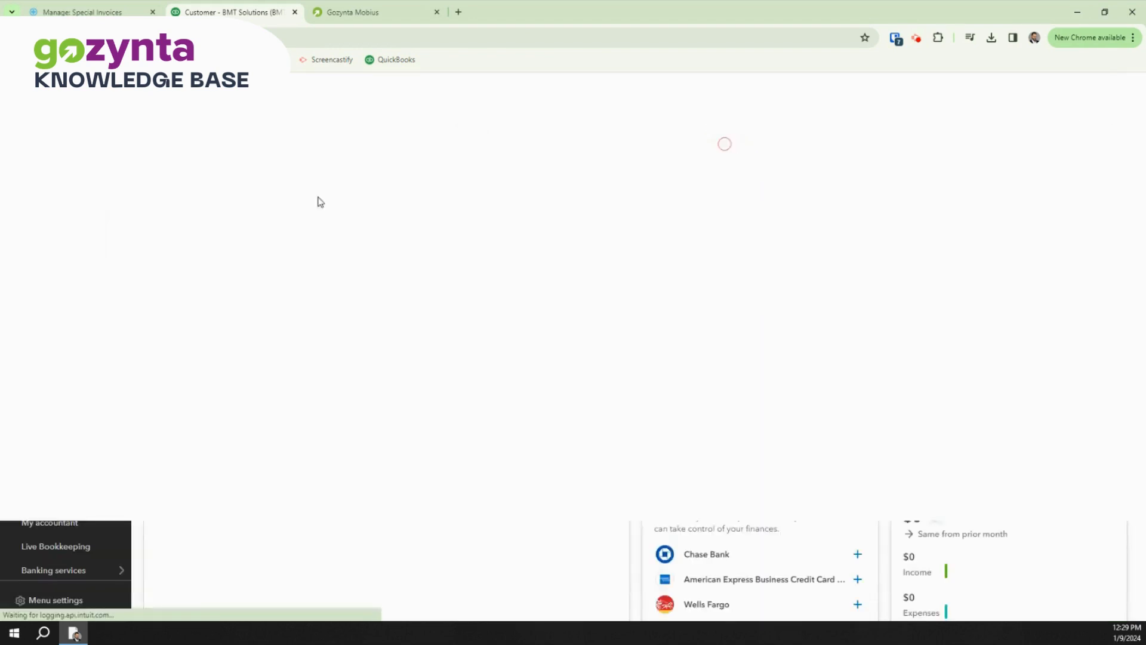
- Create a new invoice from the QuickBooks sales invoices list and dismiss the feature introduction
mouse_move(52, 315)
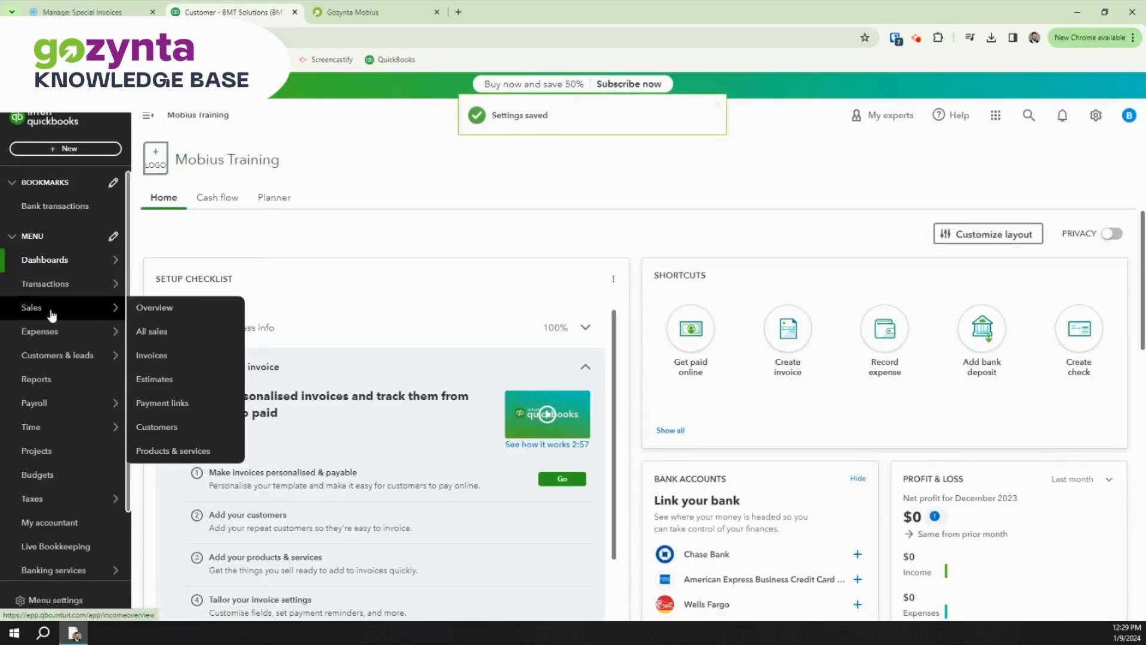
left_click(170, 364)
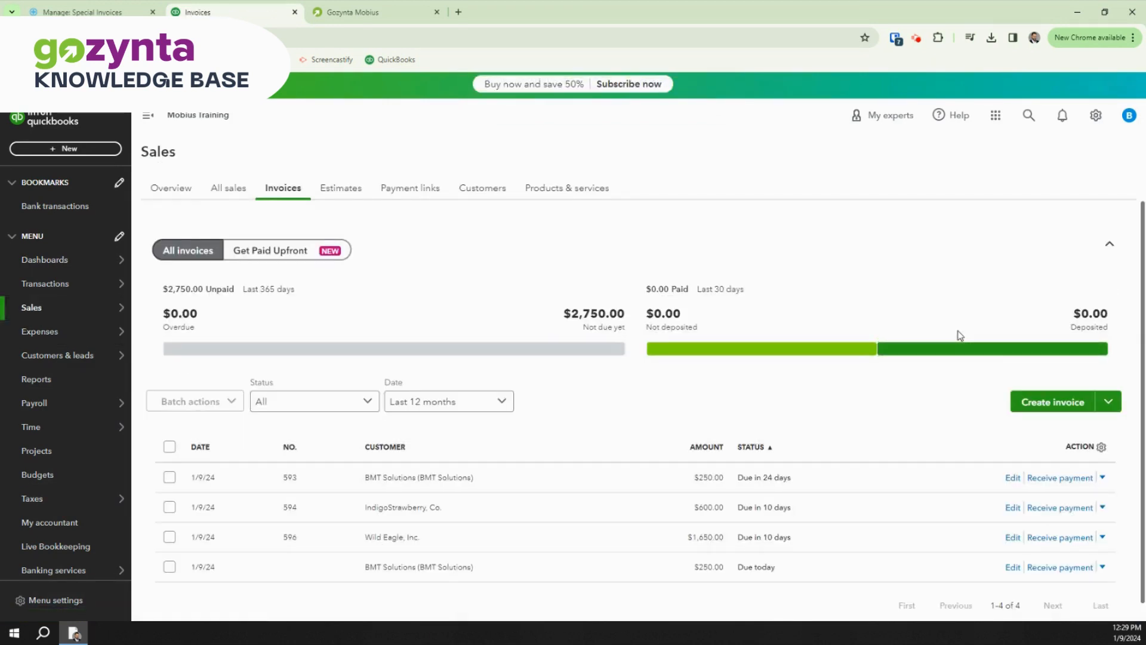
left_click(1073, 409)
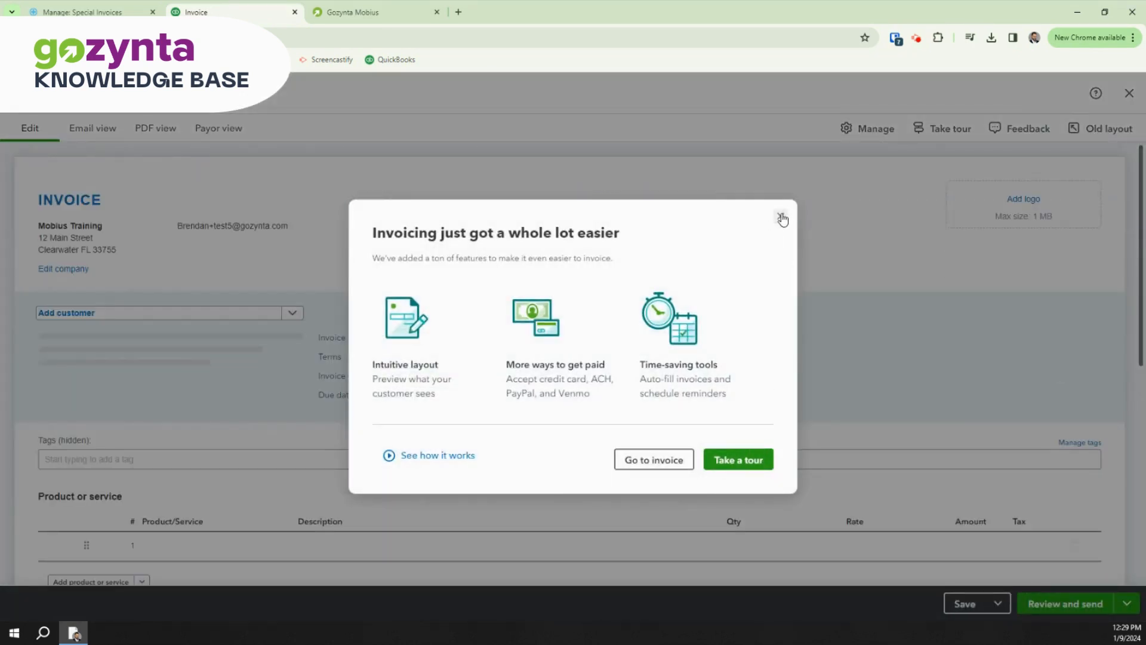
left_click(781, 217)
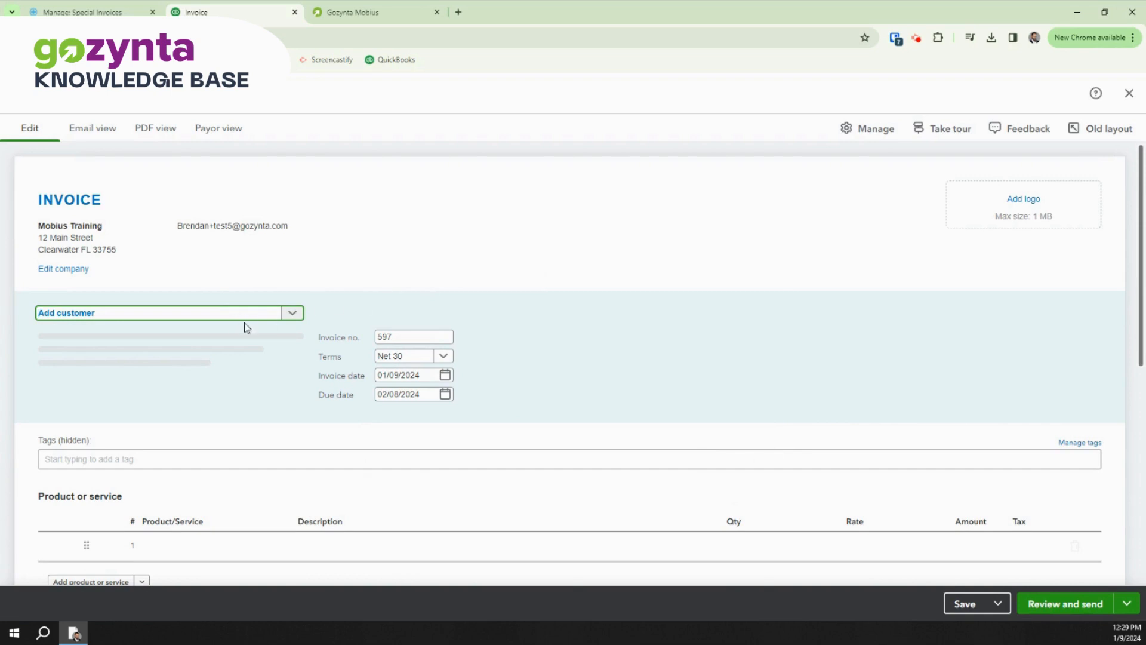
- Prefix the new invoice's number with "QB-" and choose IndigoStrawberry, Co. as the customer
left_click_drag(409, 337, 362, 345)
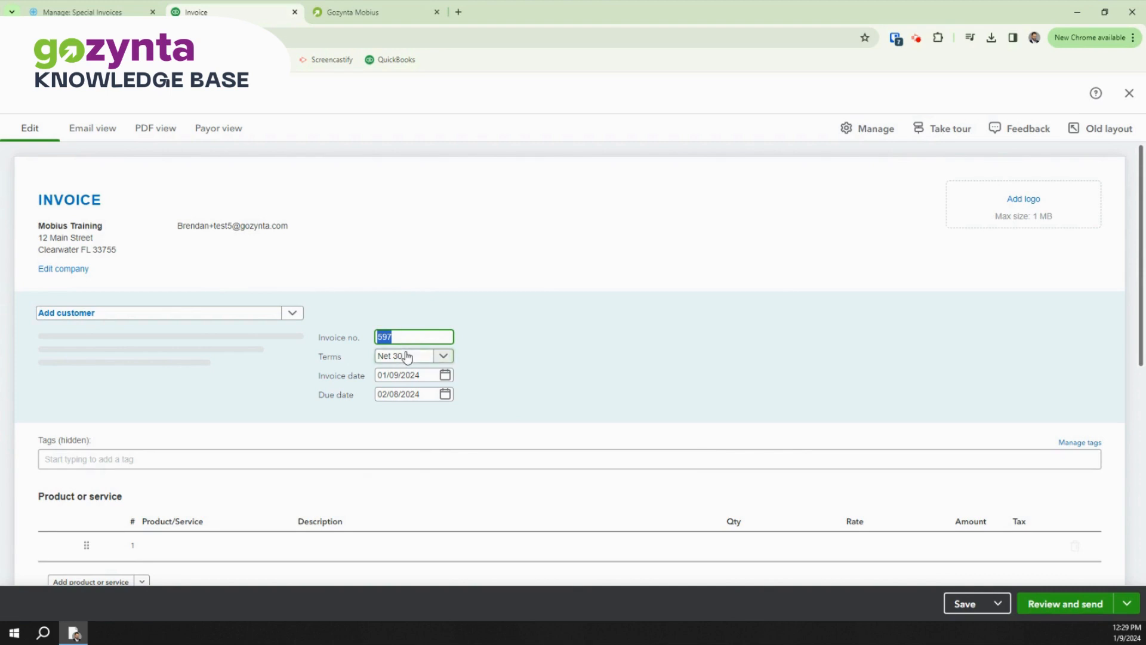
left_click(377, 337)
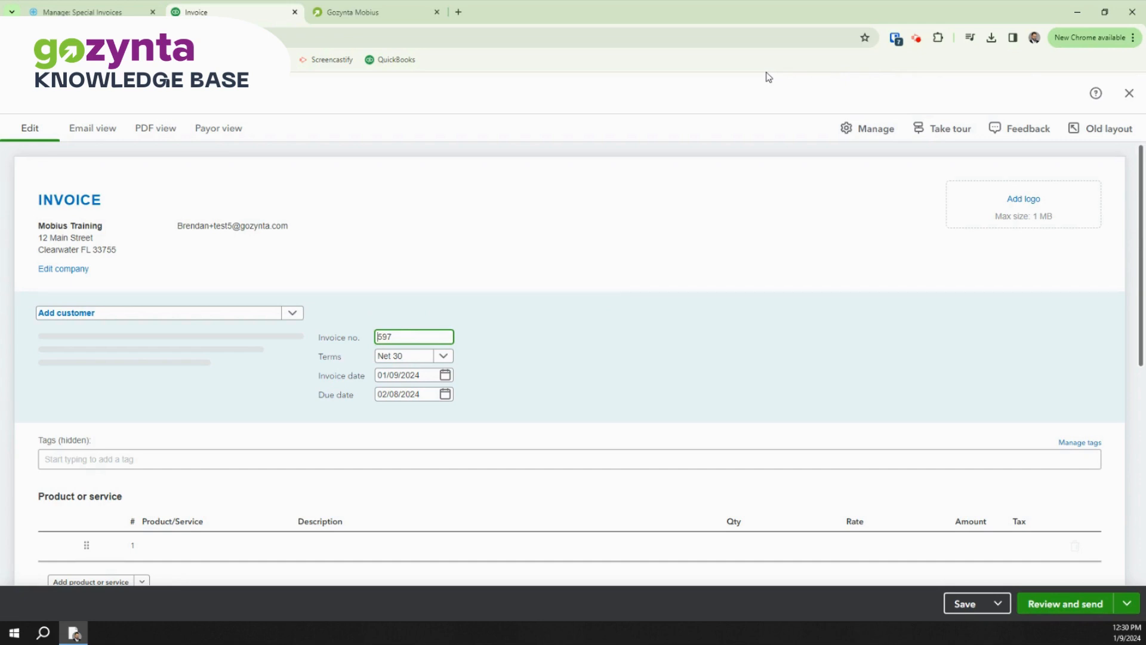
type("QB-")
left_click(261, 308)
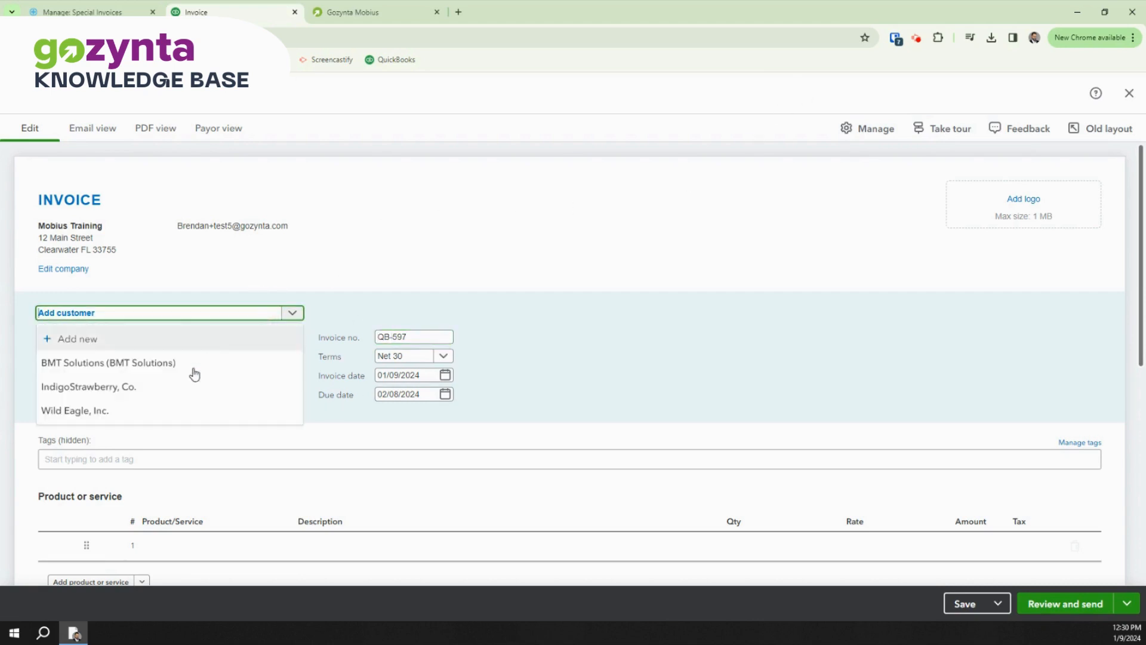
left_click(184, 389)
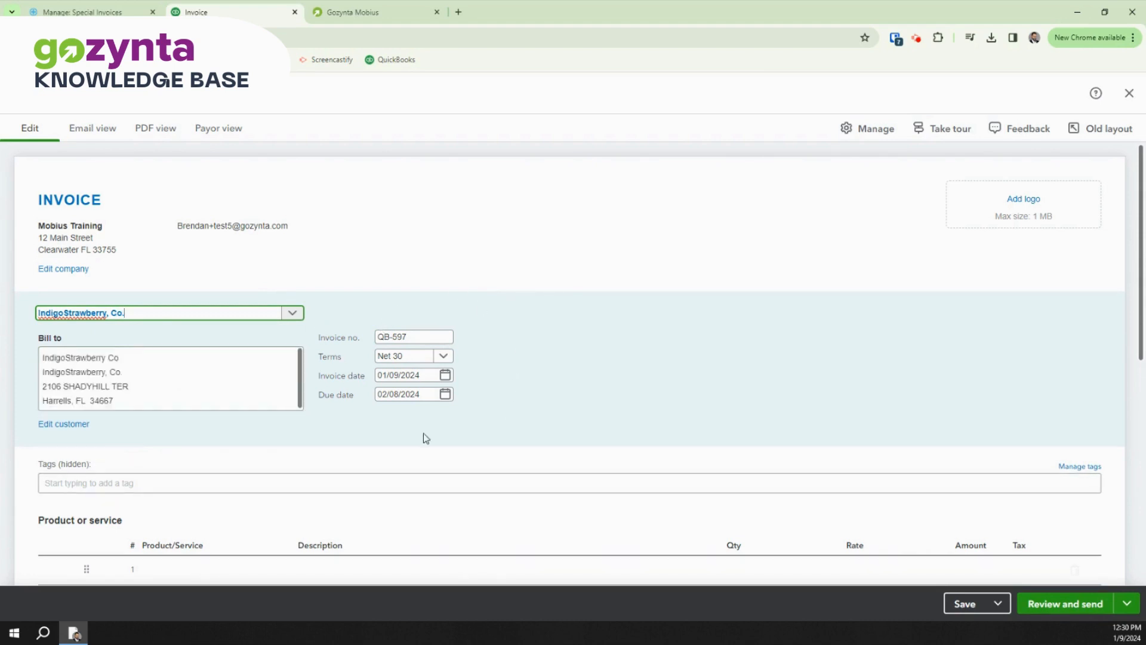
scroll(454, 501, "down", 5)
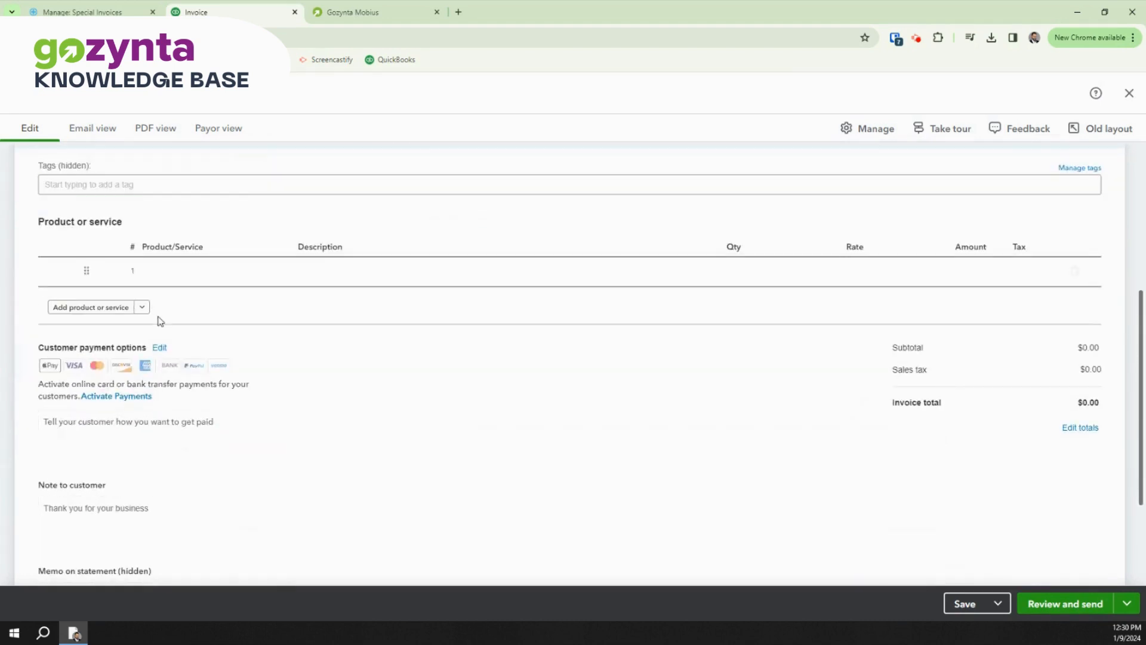
- Add an Hours line item with a rate of 150 to the invoice, then save the invoice
left_click(182, 277)
left_click(217, 327)
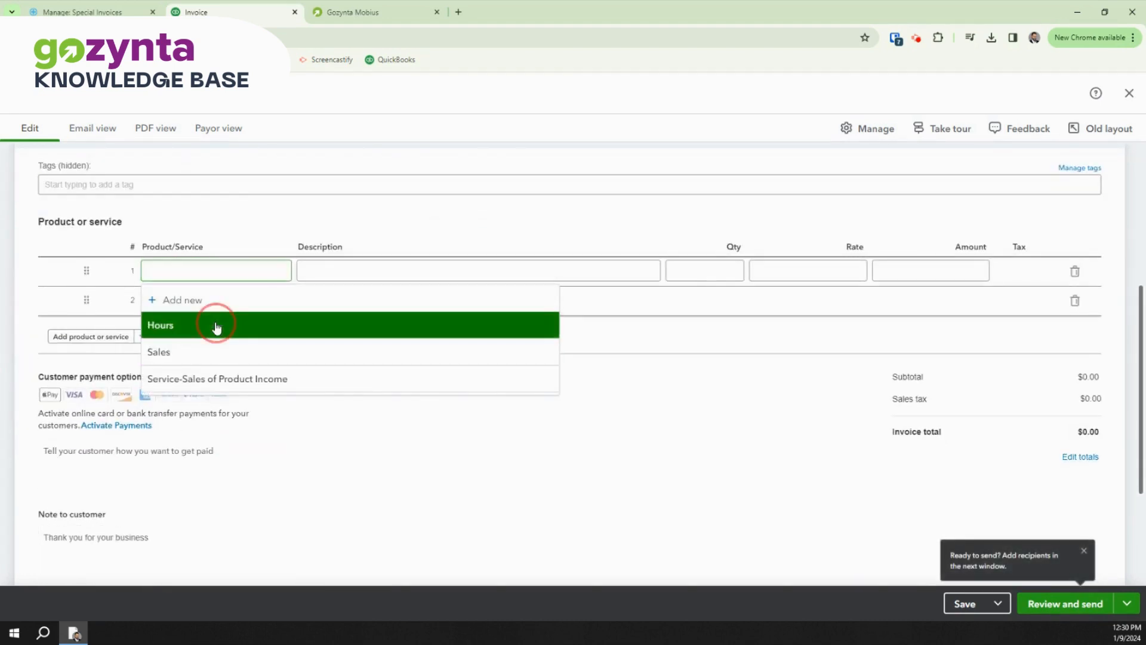
left_click(854, 271)
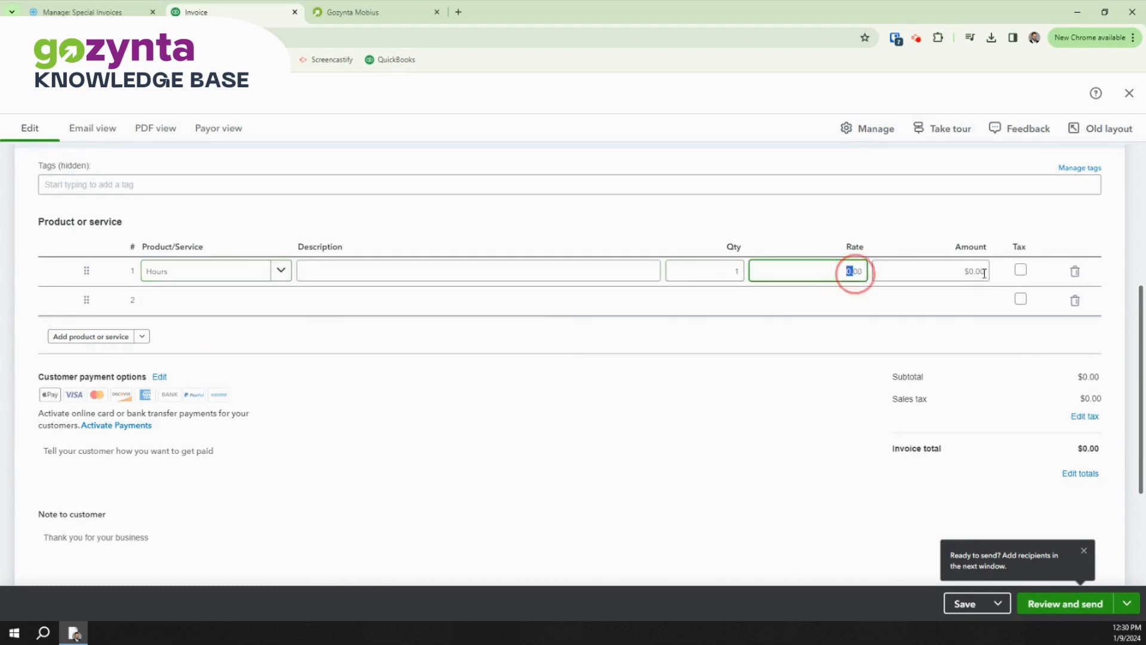
type("150")
left_click(927, 270)
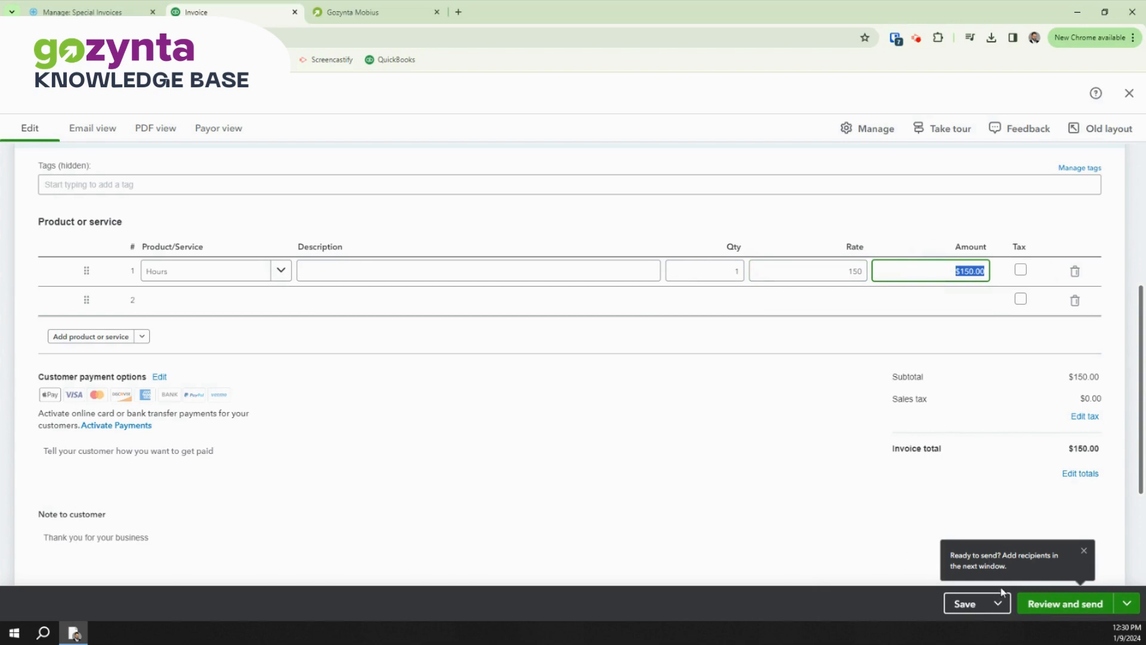
left_click(966, 603)
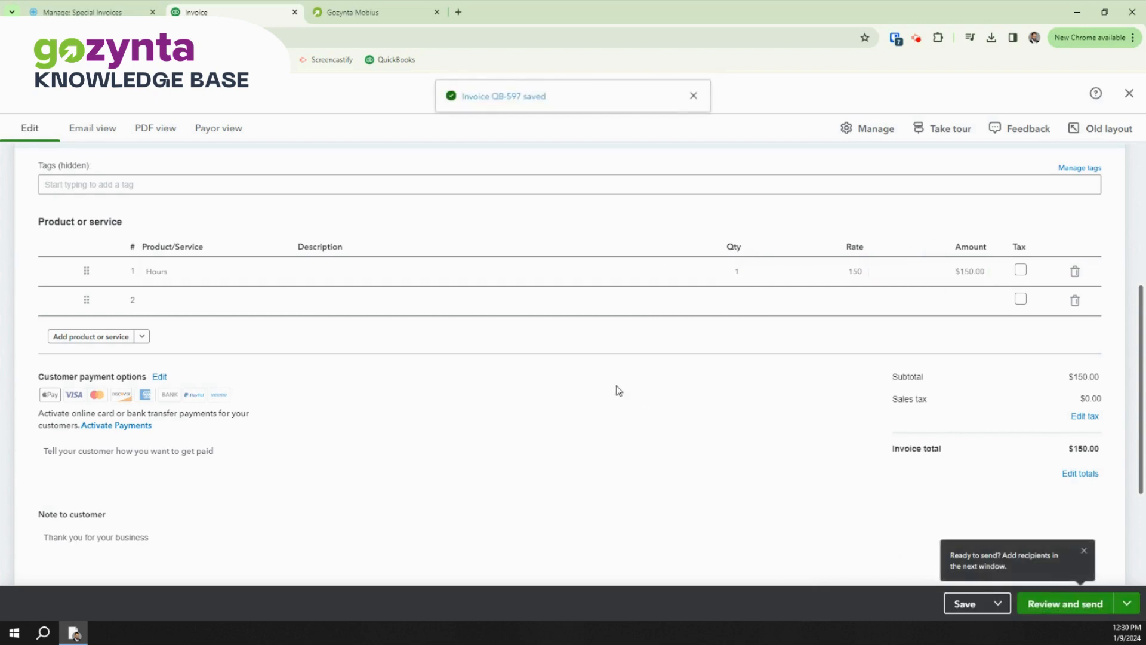
scroll(488, 496, "up", 5)
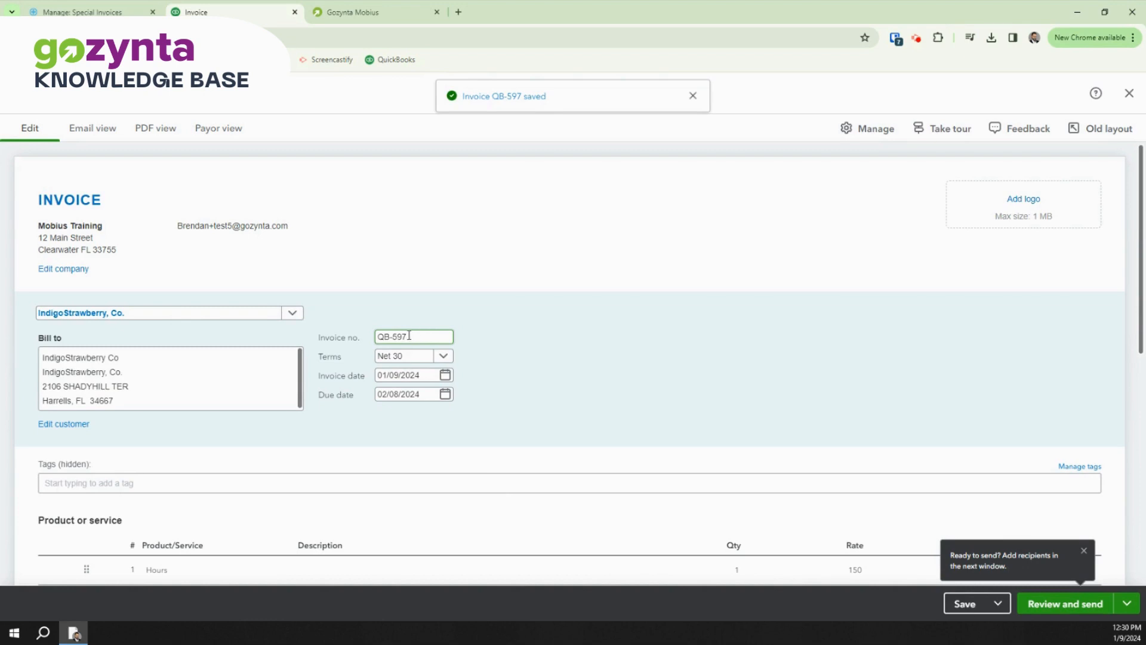
- Switch to Gozynta Mobius and log in with the account's email address and password
left_click(69, 12)
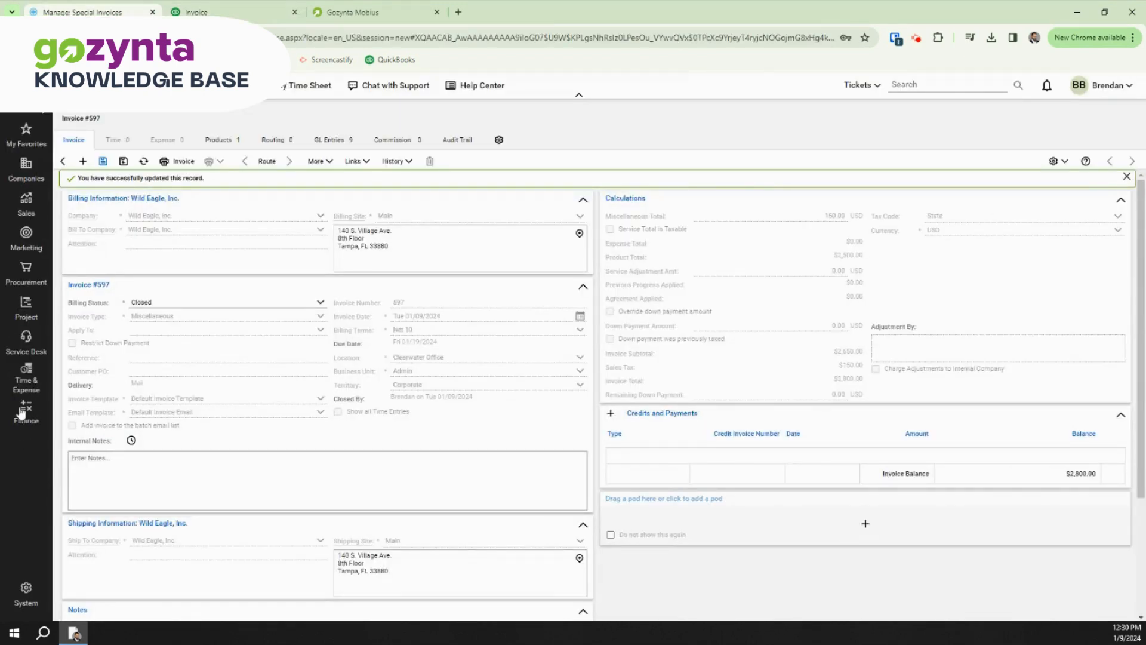
left_click(393, 15)
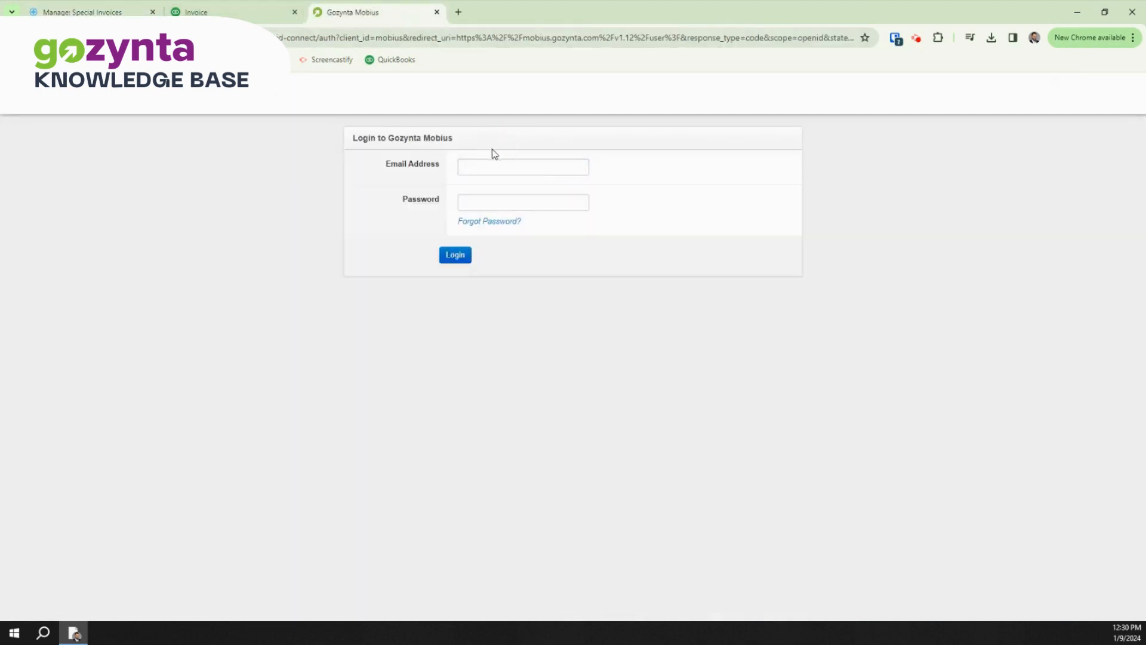
left_click(493, 169)
left_click(485, 204)
left_click(455, 255)
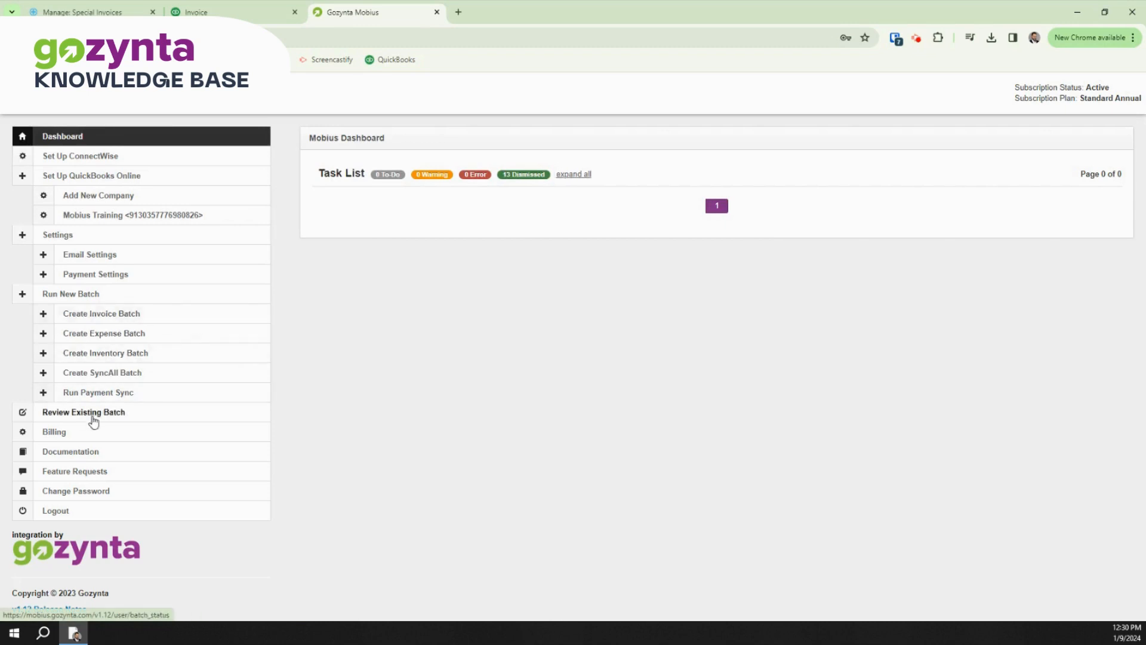
left_click(123, 315)
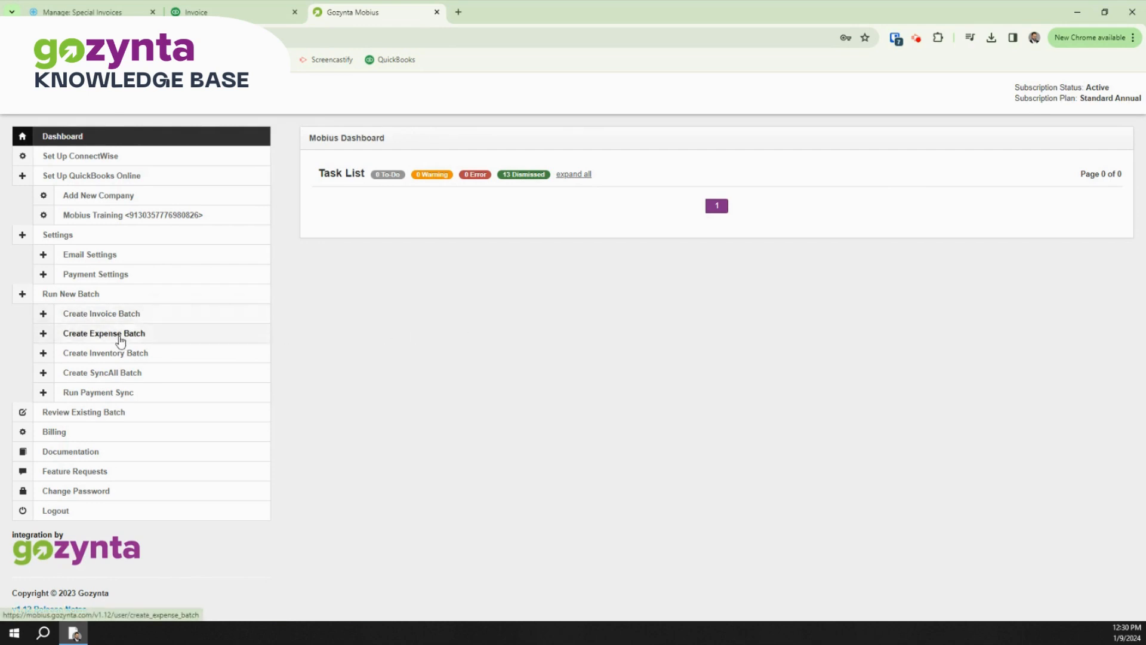
left_click(120, 312)
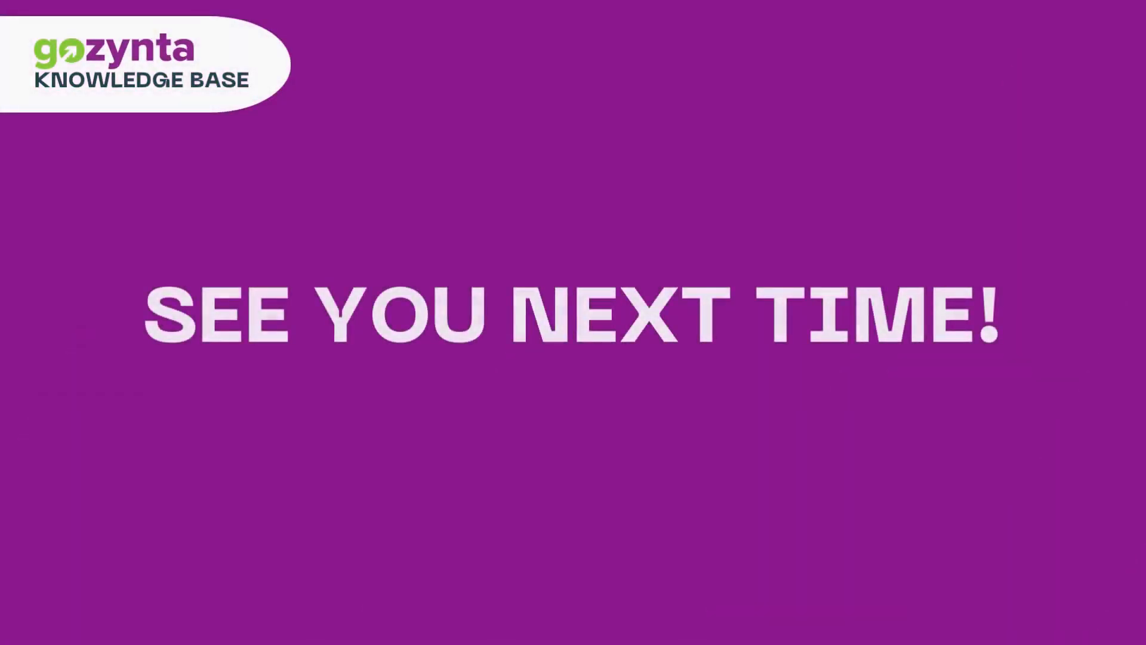